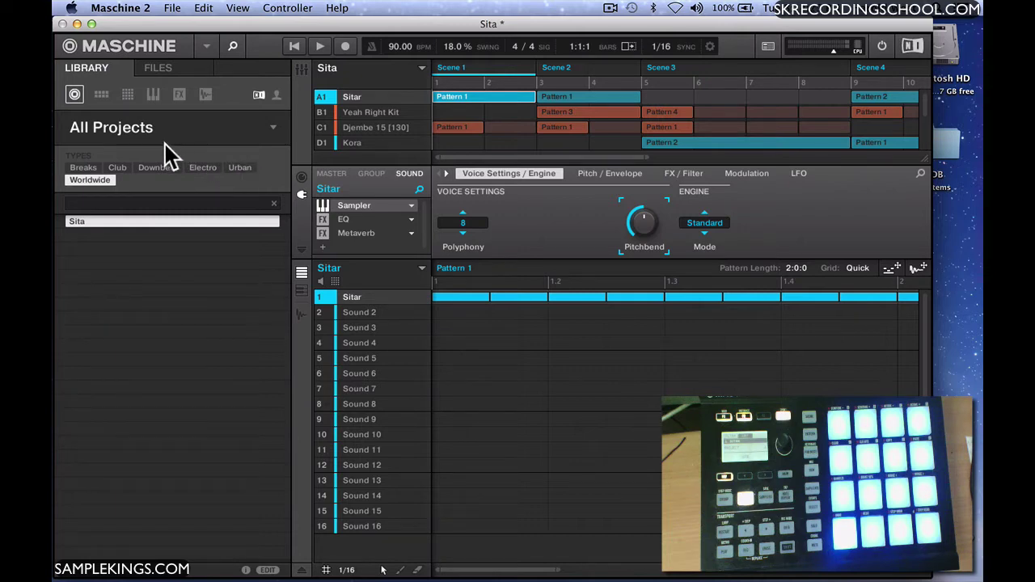
Step: Filter the project library to Urban and move down the list to Whip Crack
{"action": "left_click", "coordinate": [240, 167]}
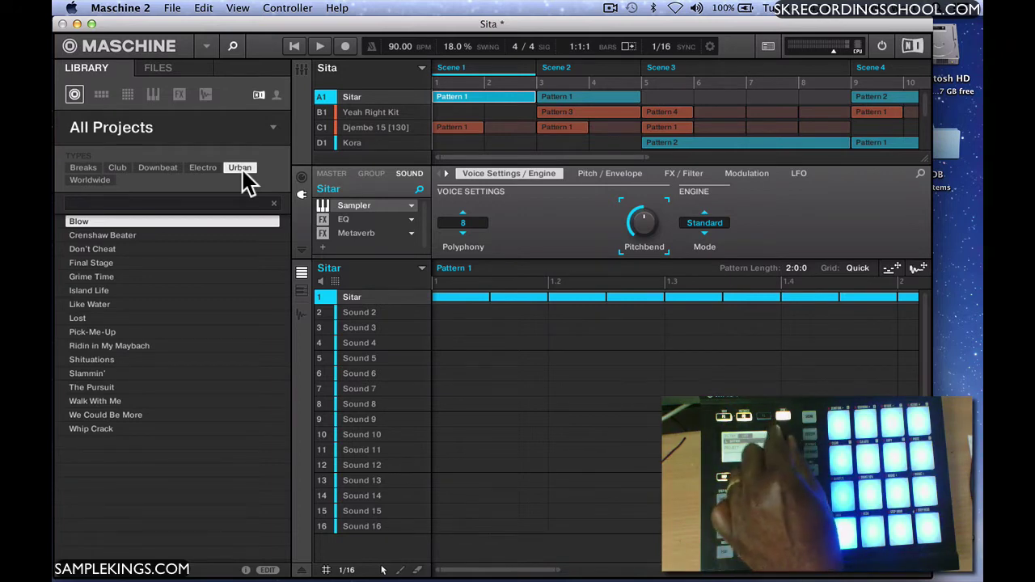
{"action": "key", "text": "Down"}
{"action": "key", "text": "Down"}
{"action": "key", "text": "Down"}
{"action": "key", "text": "Down"}
{"action": "key", "text": "Down"}
{"action": "key", "text": "Down"}
{"action": "key", "text": "Down"}
{"action": "key", "text": "Down"}
{"action": "key", "text": "Down"}
{"action": "key", "text": "Down"}
{"action": "key", "text": "Down"}
{"action": "key", "text": "Down"}
{"action": "key", "text": "Down"}
{"action": "key", "text": "Down"}
{"action": "key", "text": "Down"}
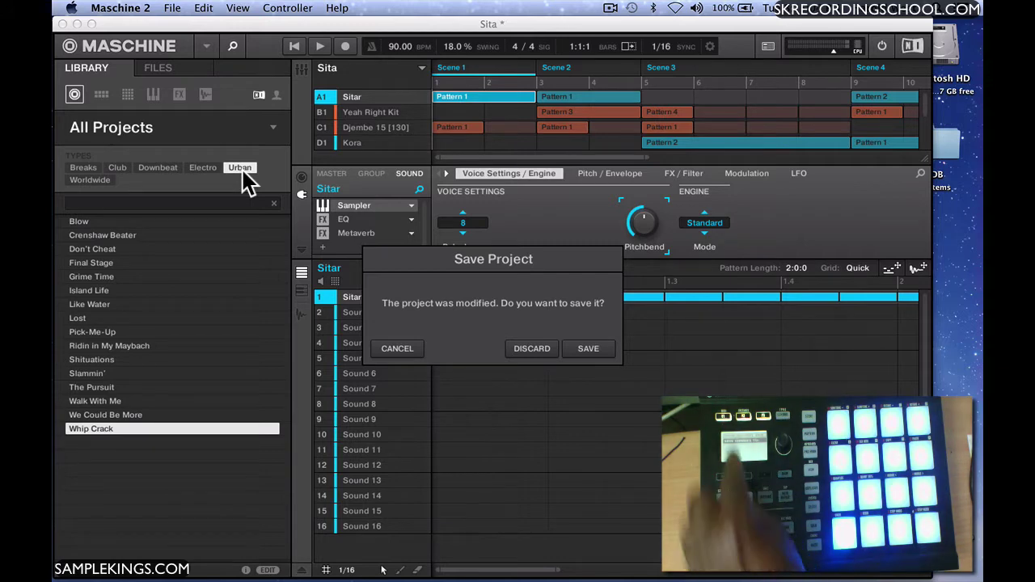
Step: Dismiss the Save Project prompt for Sita so Whip Crack loads
{"action": "key", "text": "Escape"}
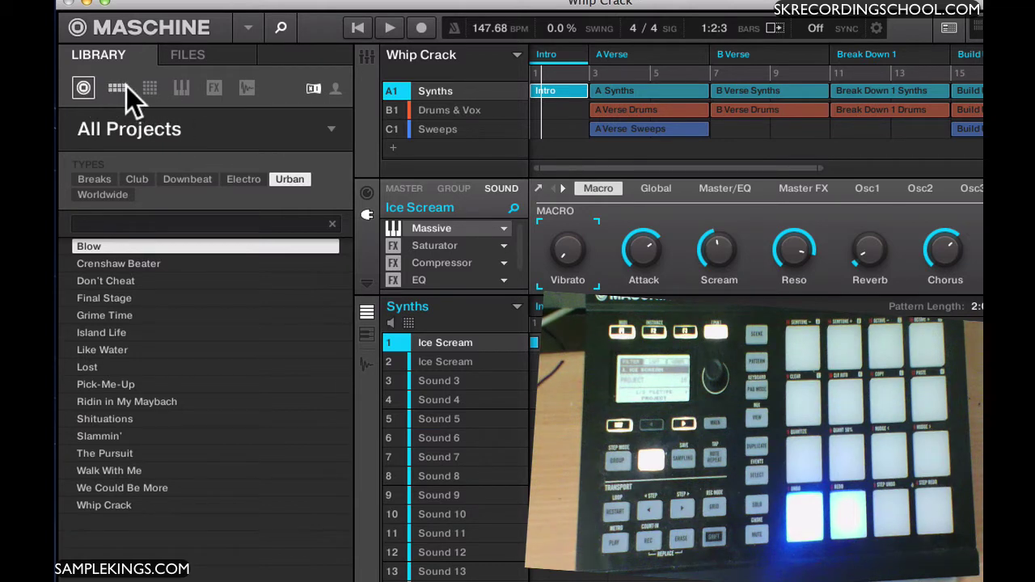
Step: Toggle the library between Sounds and Projects, then filter sounds to Drums, subtype Clap
{"action": "left_click", "coordinate": [149, 87]}
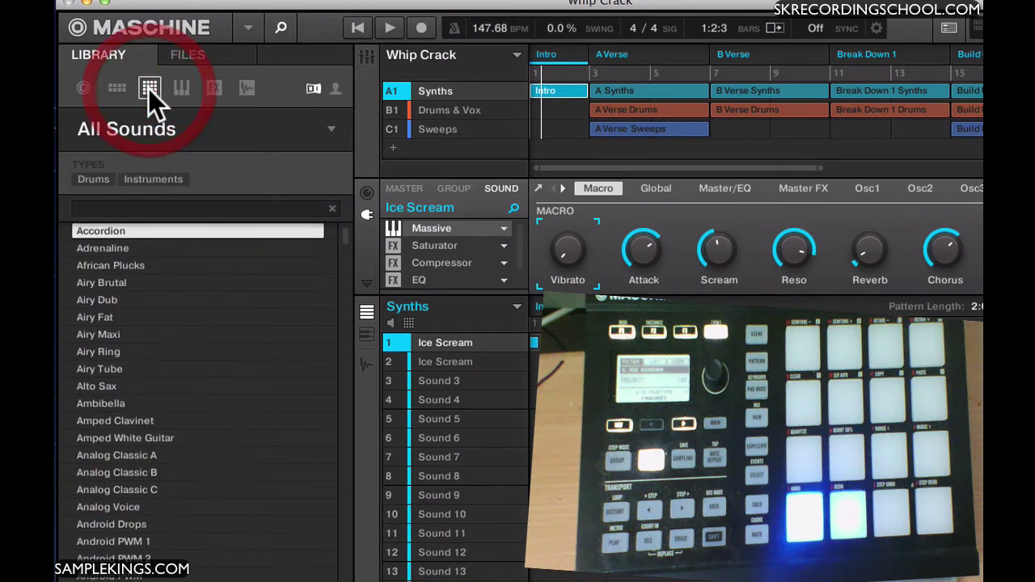
{"action": "left_click", "coordinate": [83, 87]}
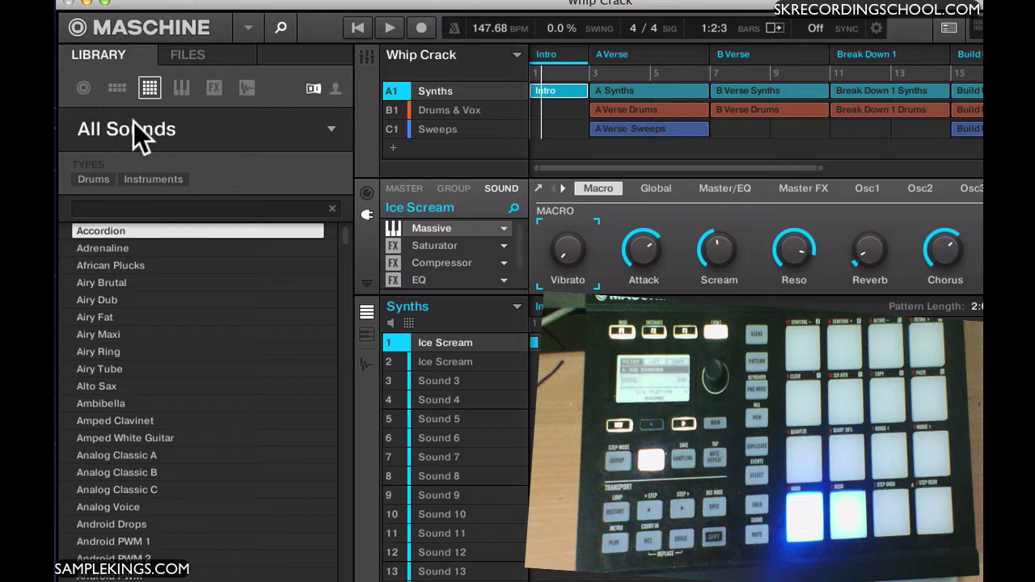
{"action": "left_click", "coordinate": [96, 175]}
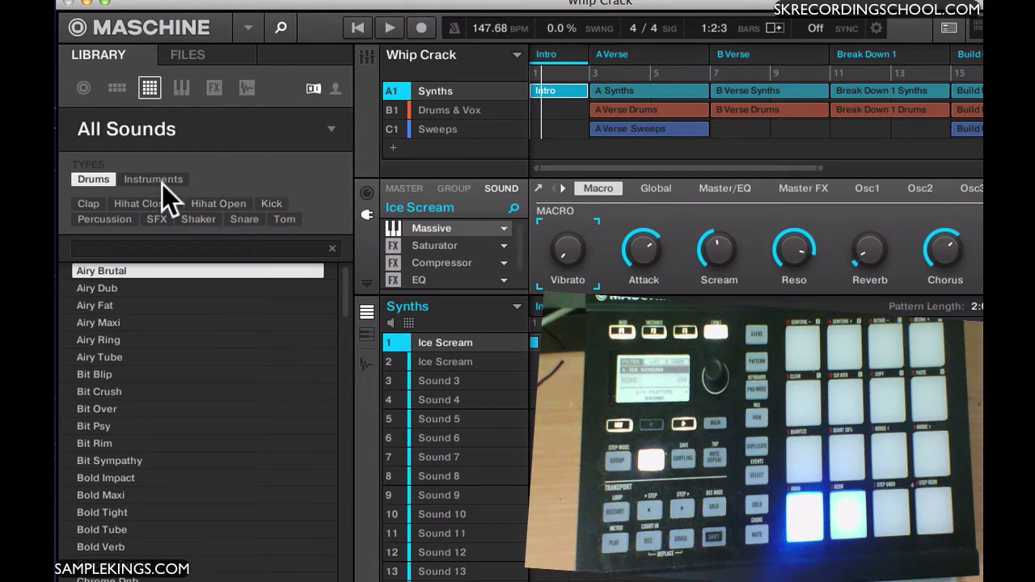
{"action": "left_click", "coordinate": [89, 203]}
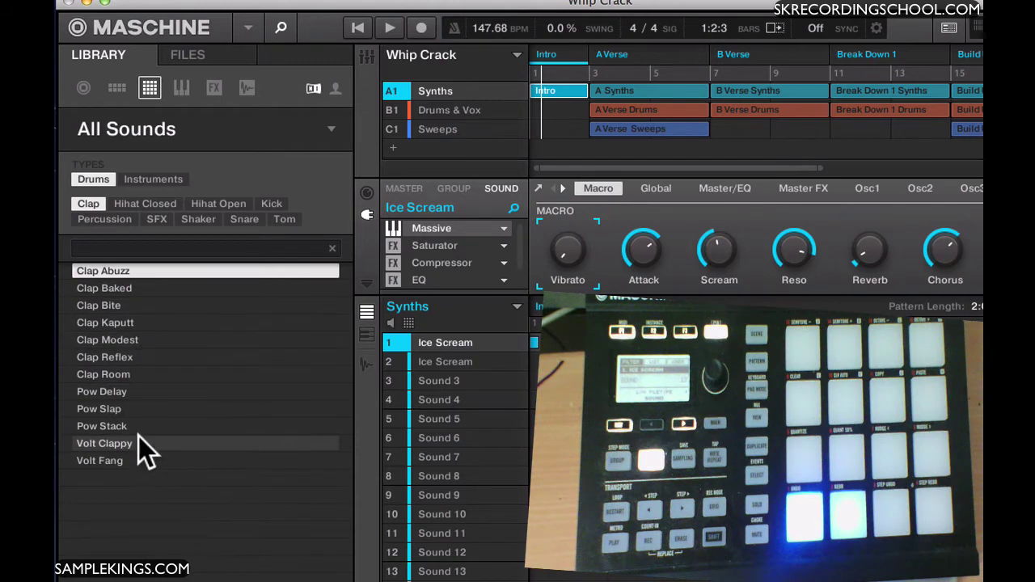
Step: Filter sounds to Instruments, Keys, Acoustic and select Boogie Piano in the results
{"action": "left_click", "coordinate": [152, 178]}
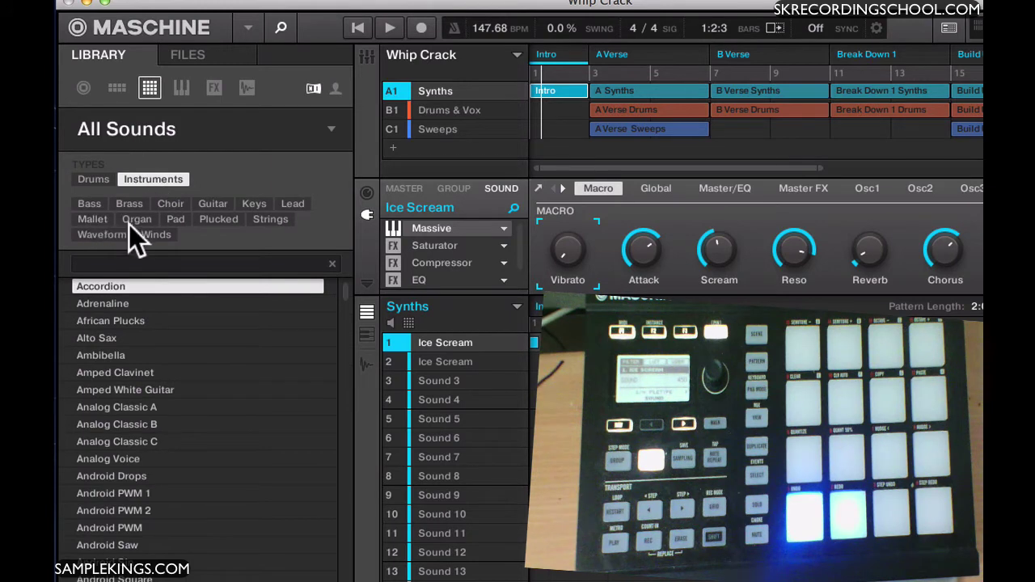
{"action": "left_click", "coordinate": [254, 202]}
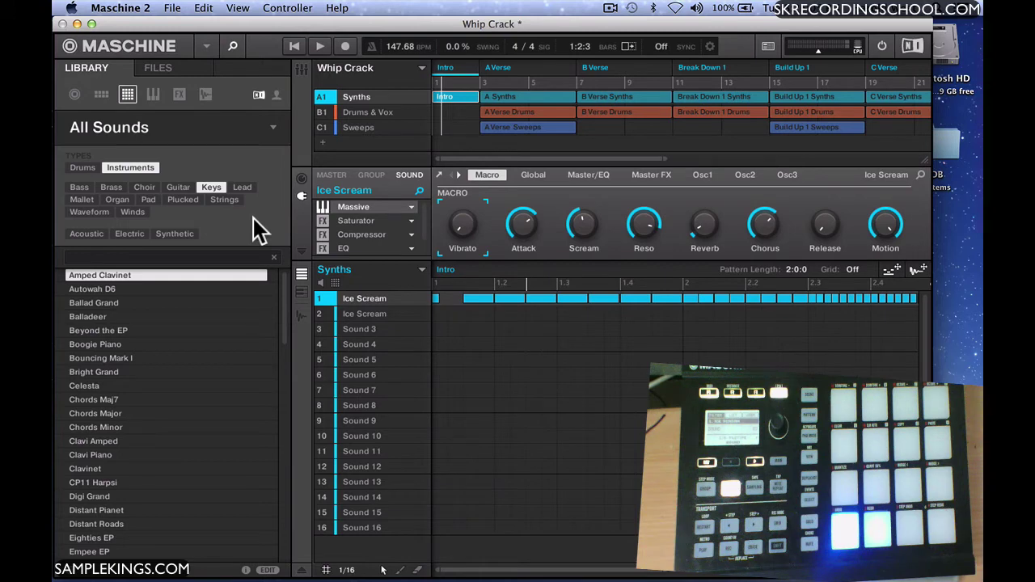
{"action": "left_click", "coordinate": [87, 234]}
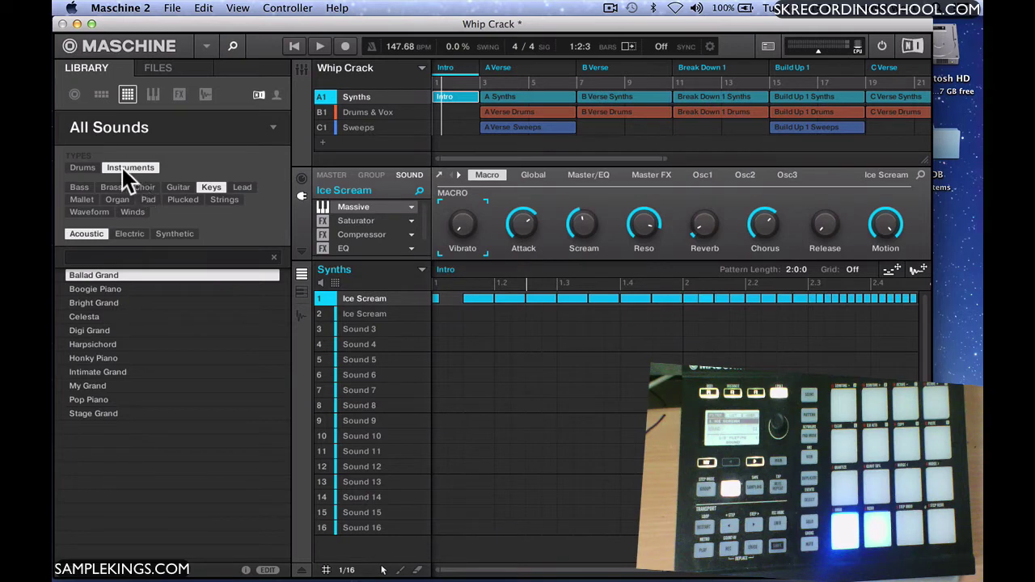
{"action": "left_click", "coordinate": [96, 288]}
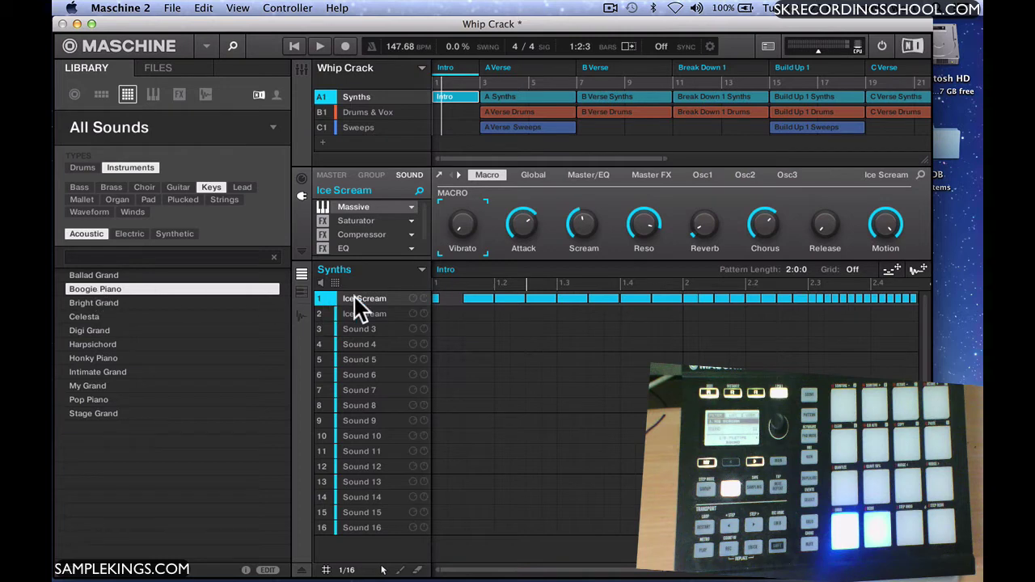
Step: Use File > New and discard changes, leaving a blank project with Group A1 at 120 BPM
{"action": "left_click", "coordinate": [171, 8]}
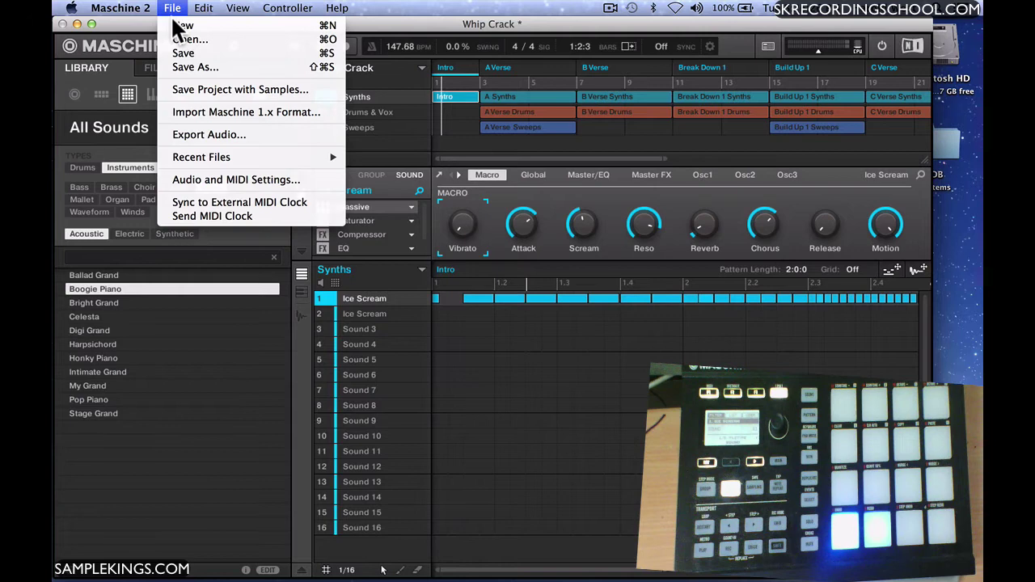
{"action": "left_click", "coordinate": [178, 26]}
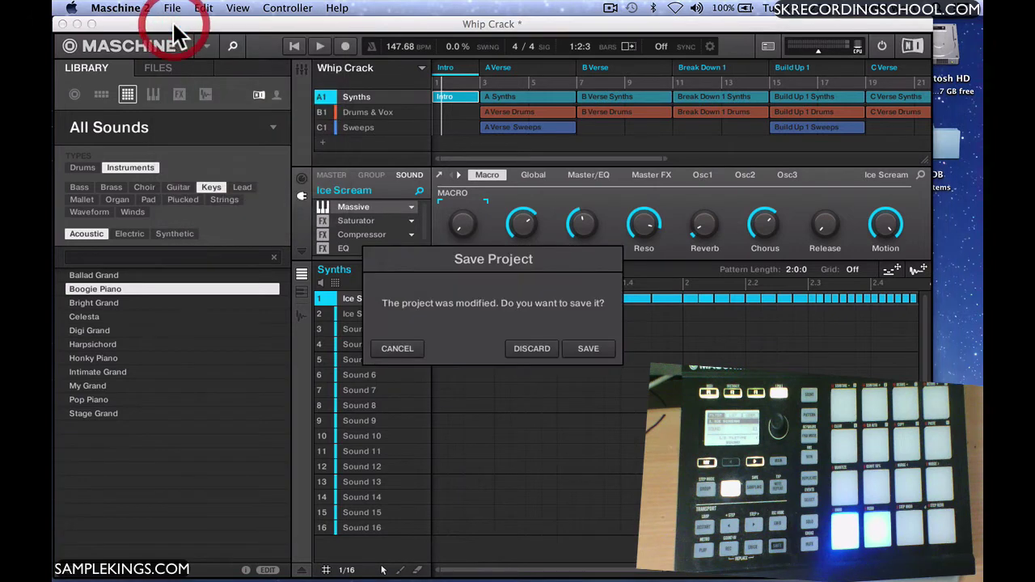
{"action": "left_click", "coordinate": [525, 348]}
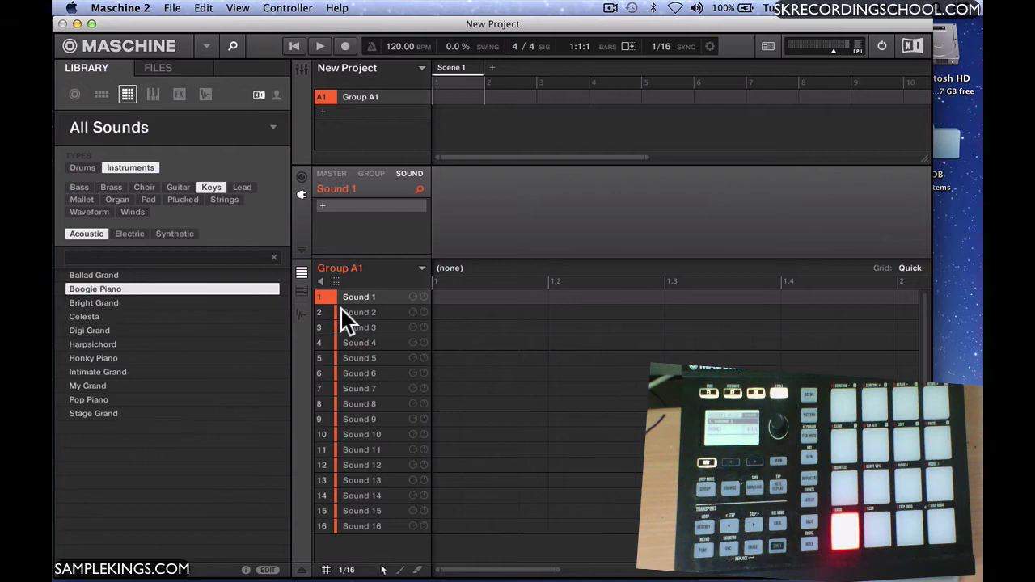
Step: Load Boogie Piano into Sound 1 of Group A1 and show the pattern editor as a keyboard
{"action": "double_click", "coordinate": [98, 290]}
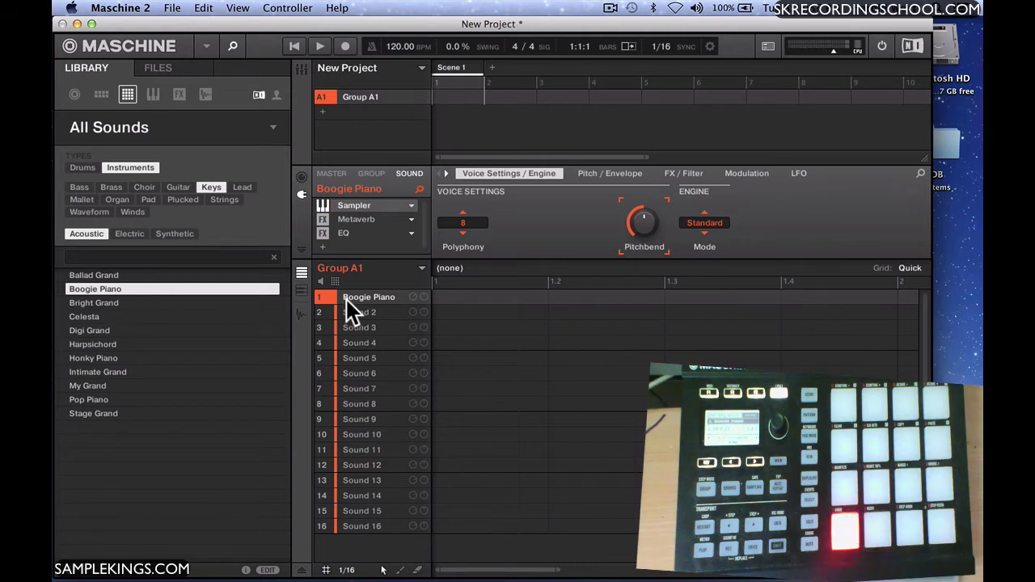
{"action": "left_click", "coordinate": [300, 291]}
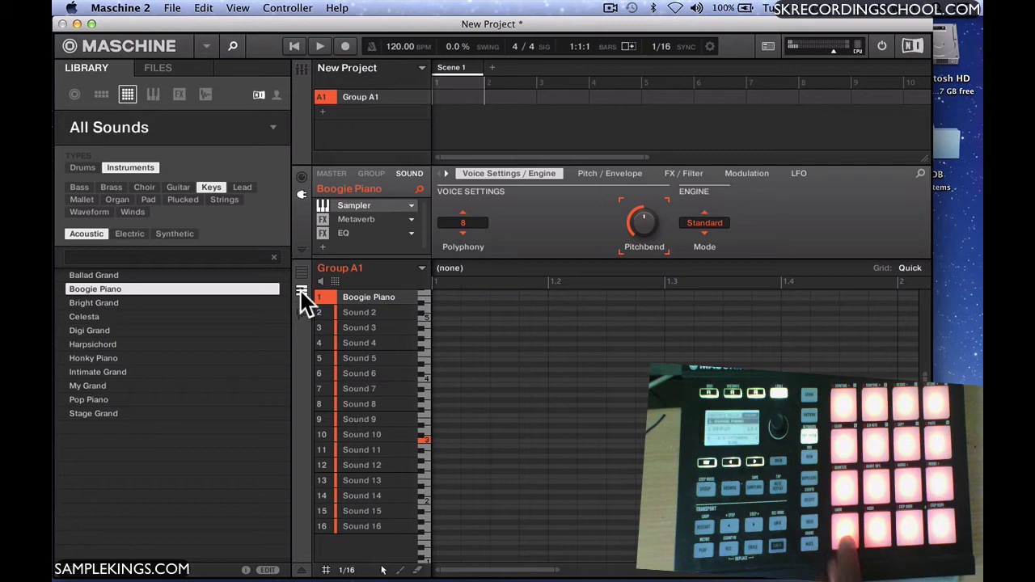
Step: Switch the pattern editor from keyboard view back to Group A1's sound rows
{"action": "left_click", "coordinate": [301, 272]}
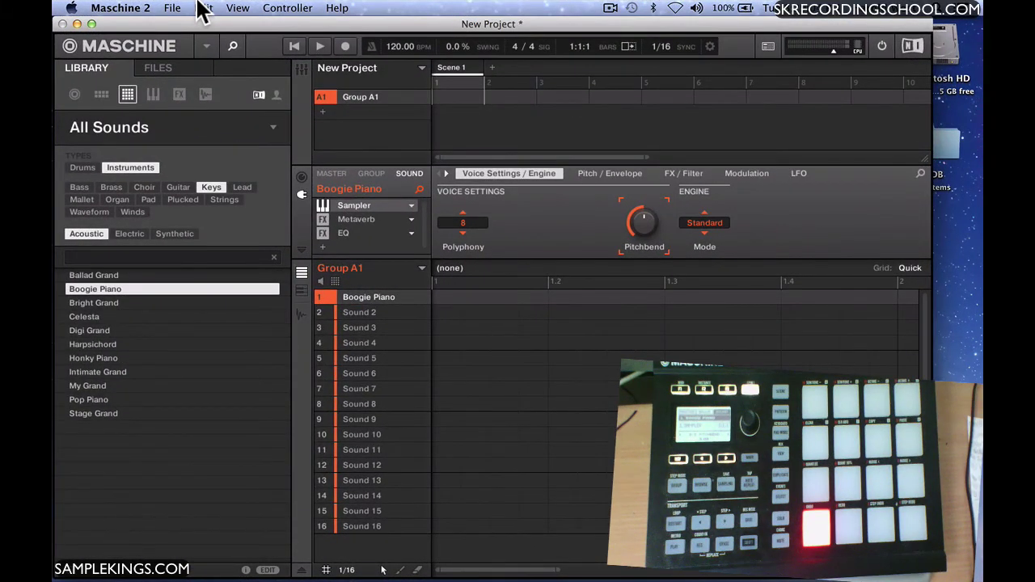
Step: Undo 'Load sound(s)' from the Edit menu, then select Ballad Grand in the Library list
{"action": "left_click", "coordinate": [203, 10]}
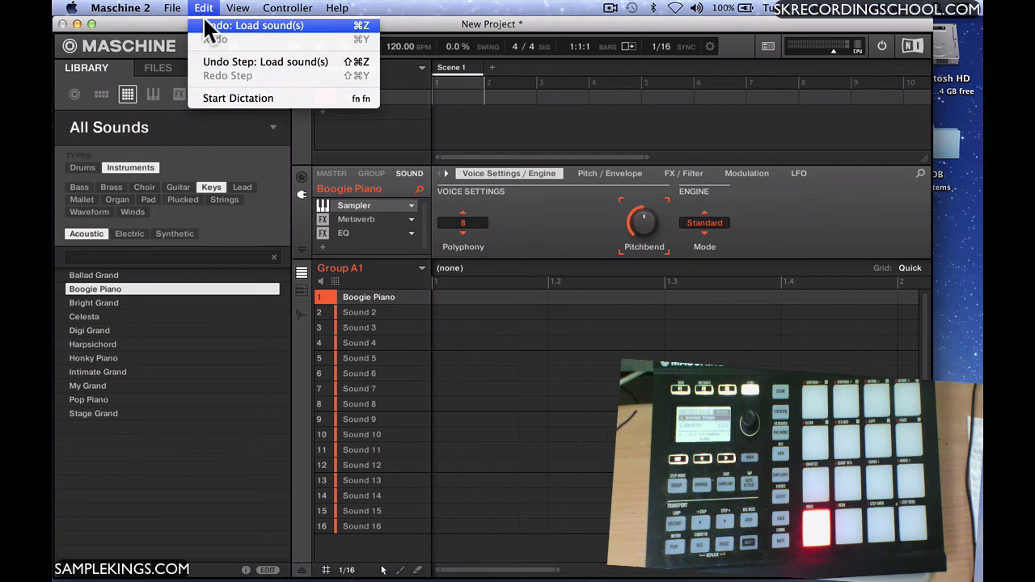
{"action": "left_click", "coordinate": [206, 27]}
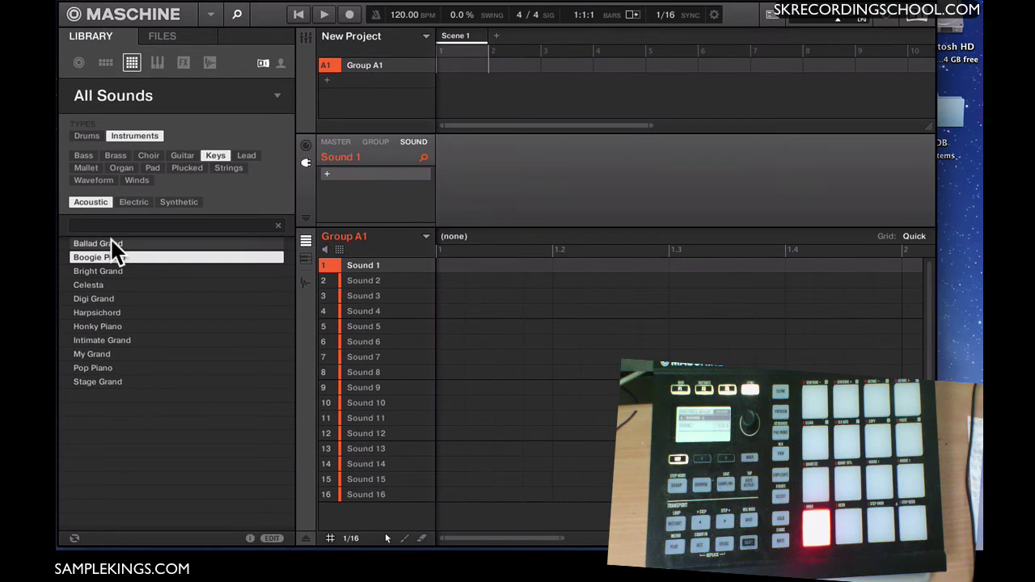
{"action": "left_click", "coordinate": [108, 275]}
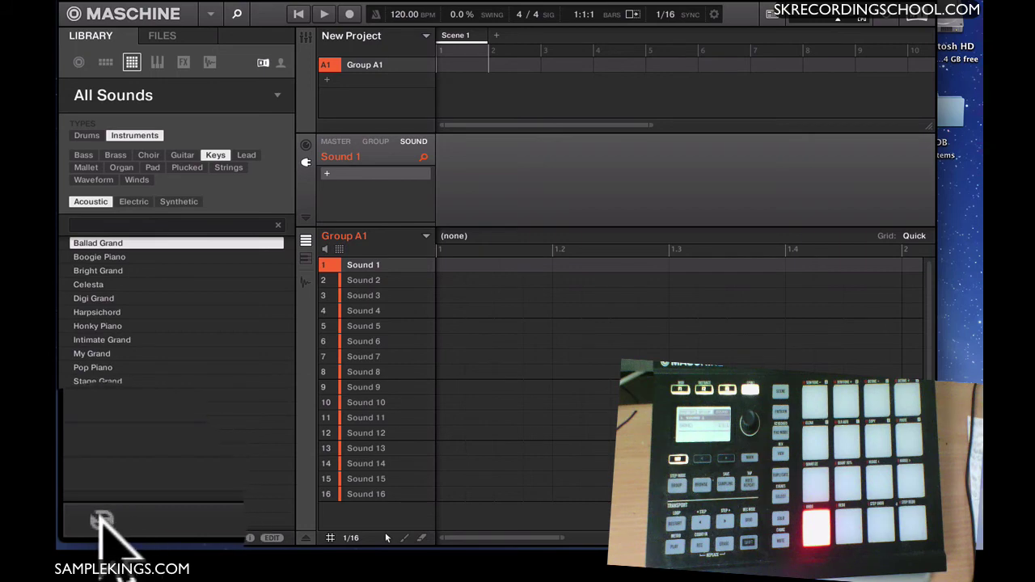
Step: Load Bright Grand into Sound 1, switch to keyboard view, then replace it with Celesta
{"action": "left_click", "coordinate": [73, 538]}
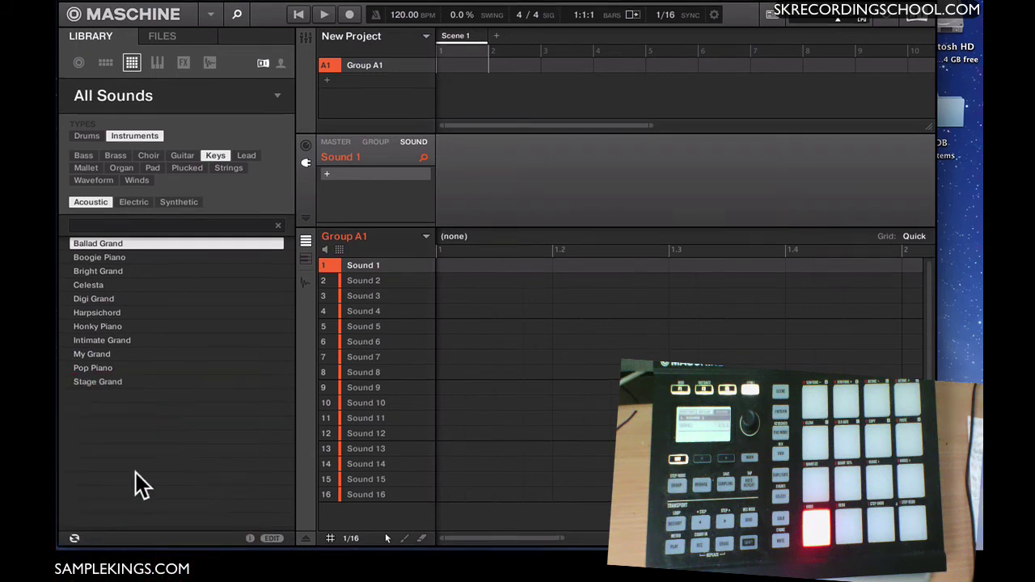
{"action": "left_click", "coordinate": [111, 271]}
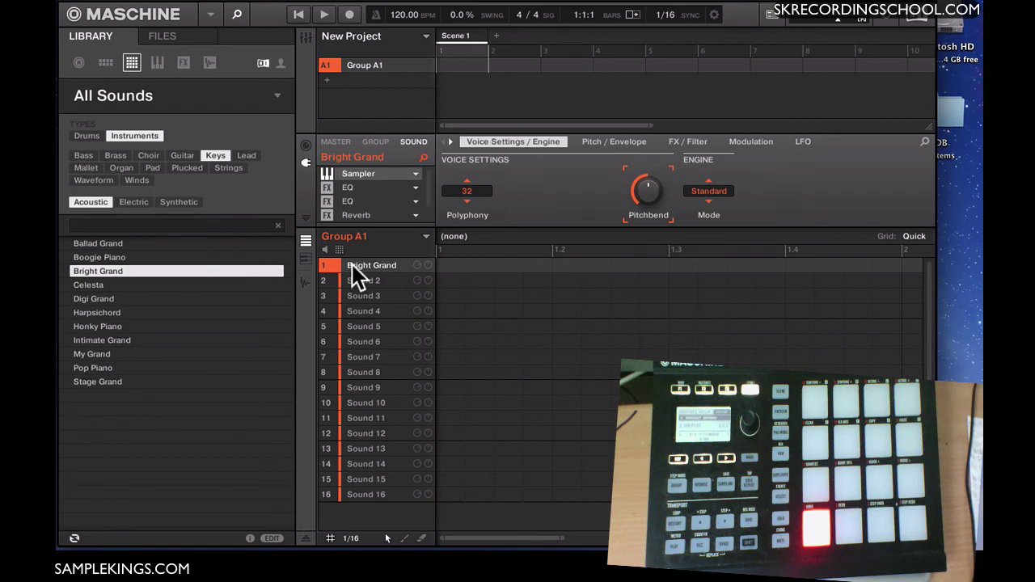
{"action": "left_click", "coordinate": [304, 260]}
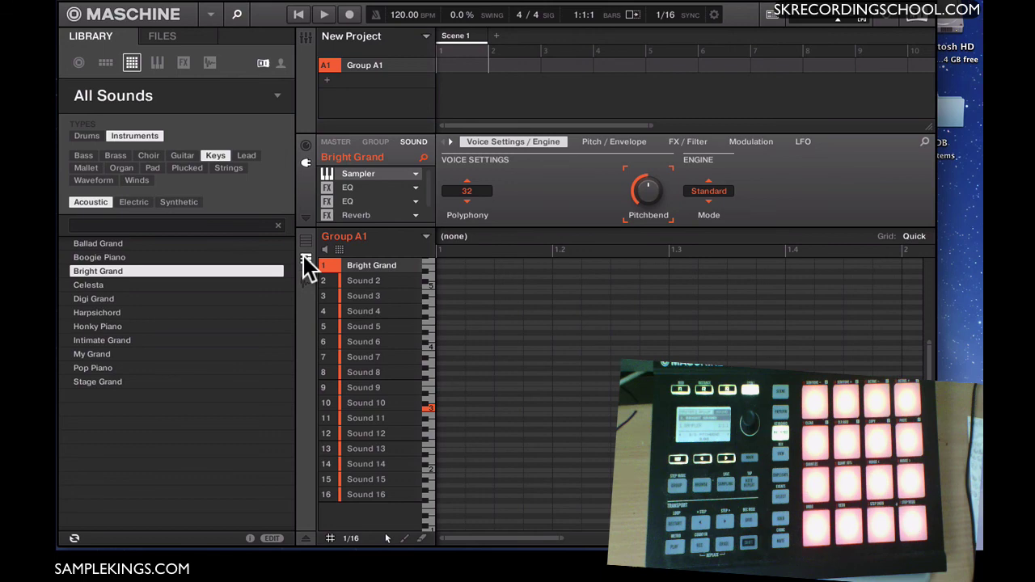
{"action": "left_click", "coordinate": [96, 279]}
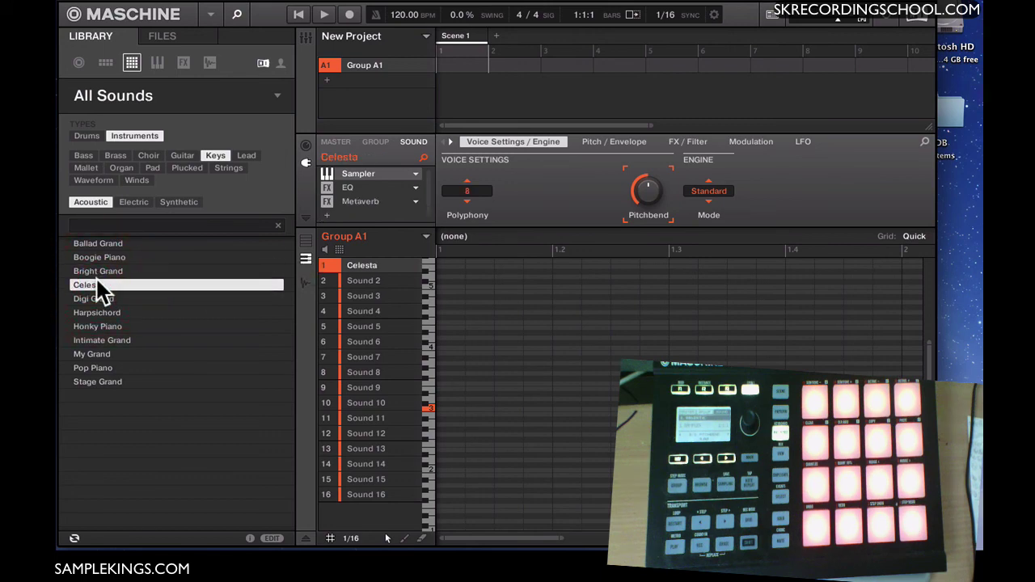